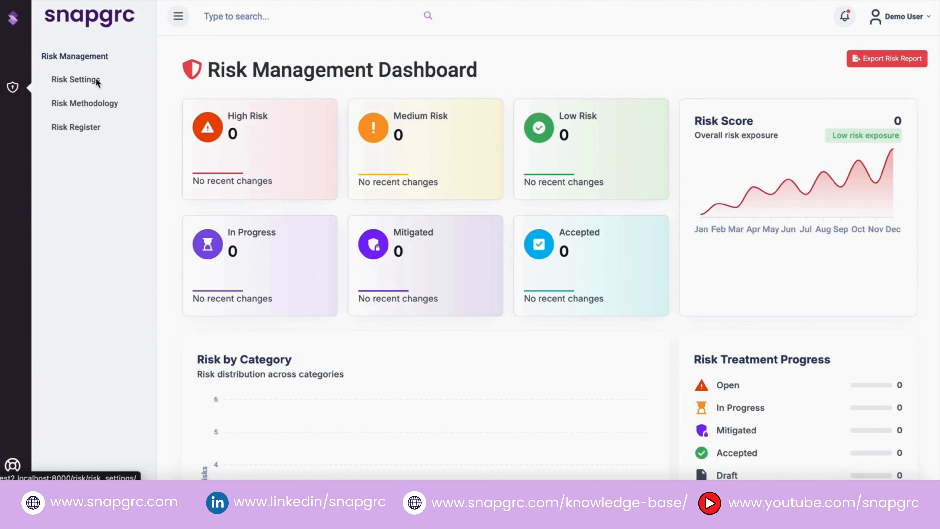
Step: Review the acceptor, threshold, profile and matrix configurations in Risk Settings, keeping 5x5 as the risk matrix
{"action": "left_click", "coordinate": [95, 80]}
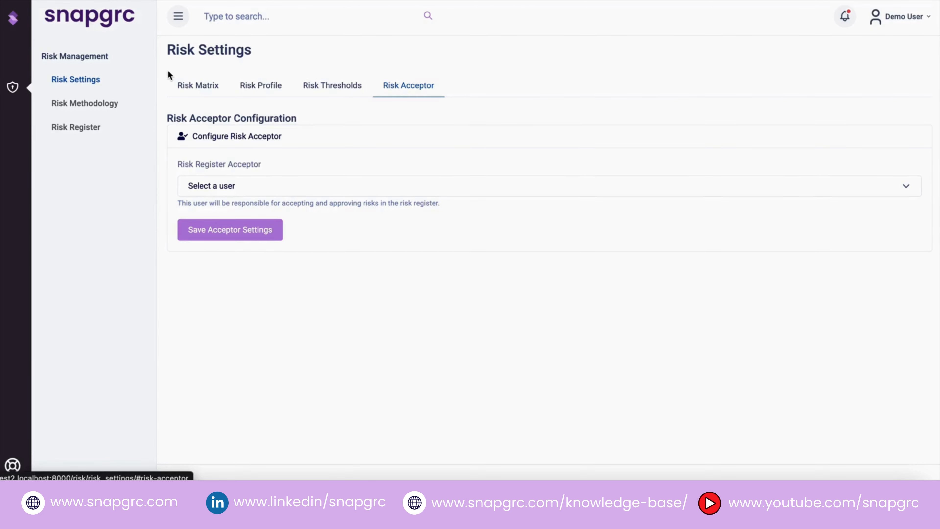
{"action": "left_click", "coordinate": [323, 86]}
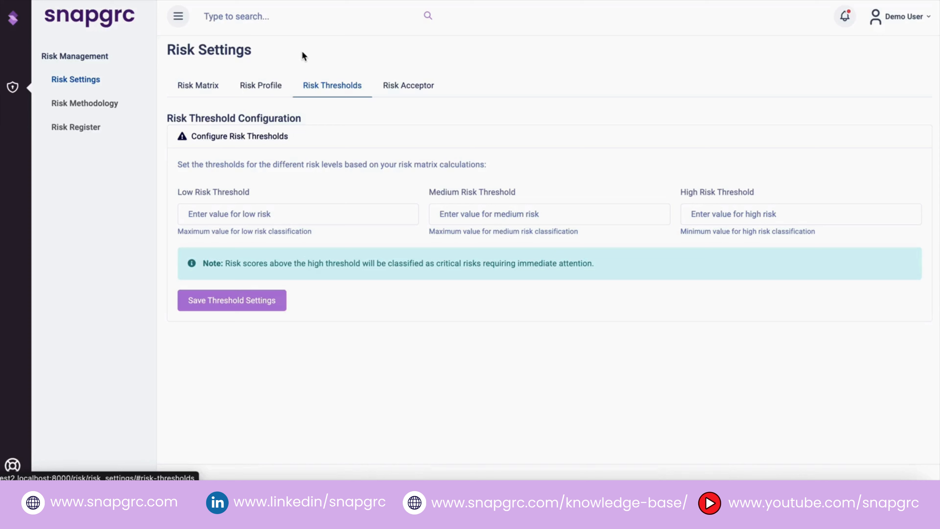
{"action": "left_click", "coordinate": [274, 88]}
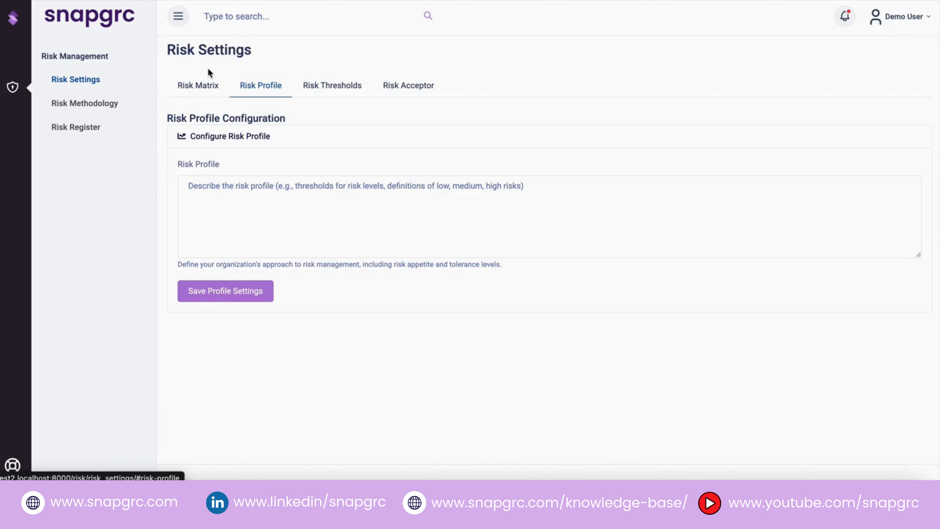
{"action": "left_click", "coordinate": [204, 87]}
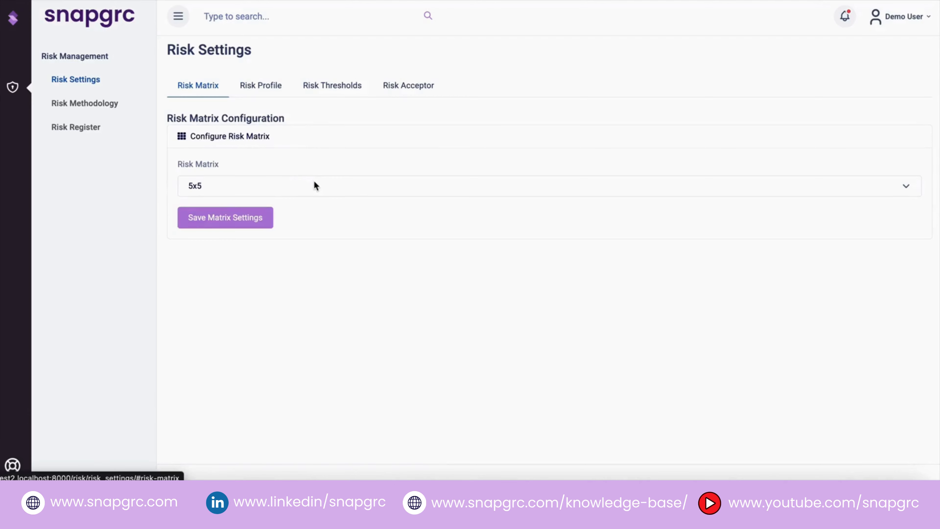
{"action": "left_click", "coordinate": [320, 188]}
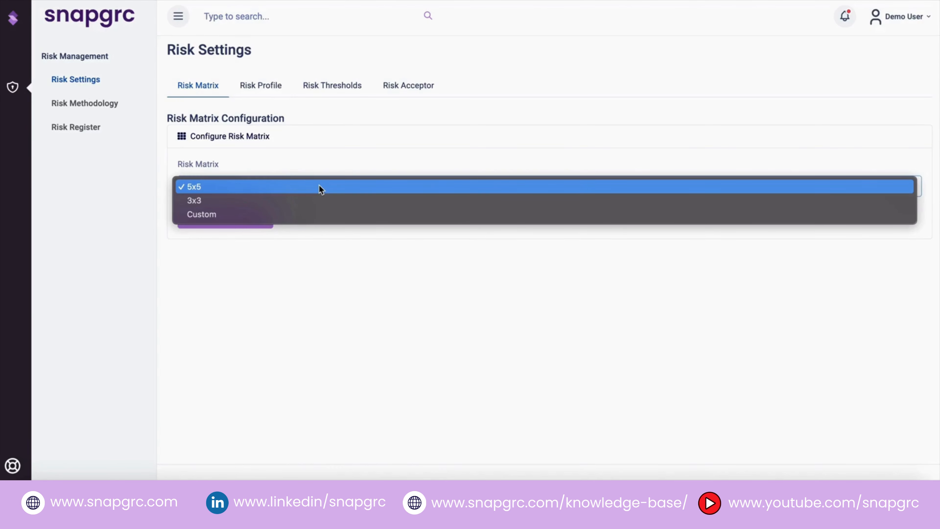
{"action": "left_click", "coordinate": [320, 187]}
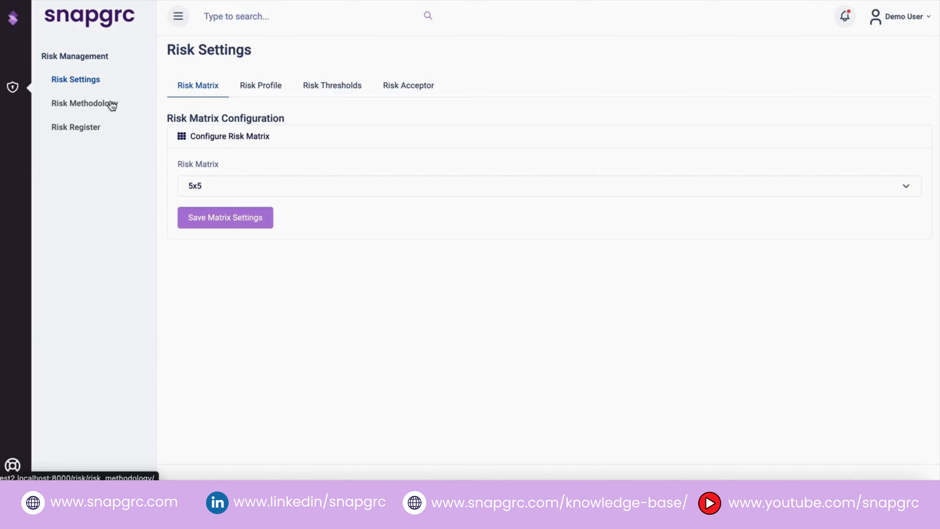
Step: Examine the entry forms for risk context and risk criteria in Risk Methodology, closing each without saving
{"action": "left_click", "coordinate": [111, 104]}
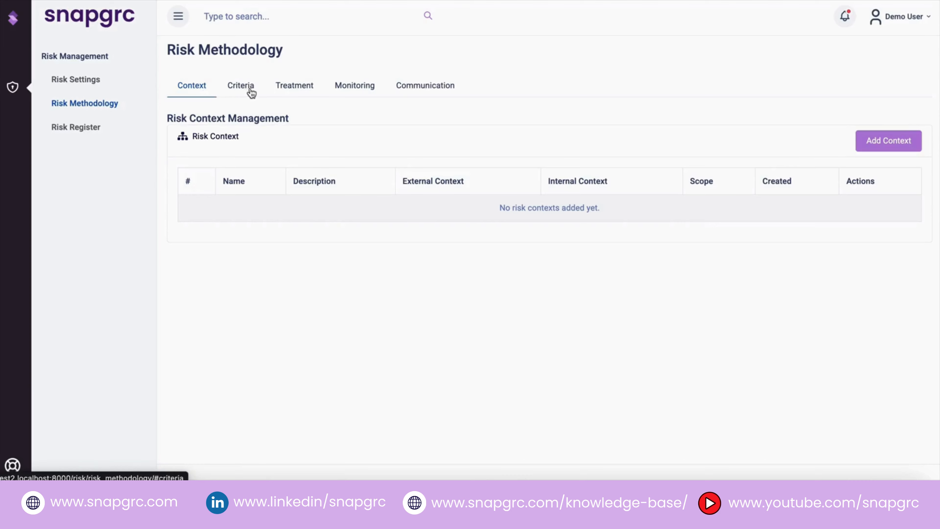
{"action": "left_click", "coordinate": [872, 139]}
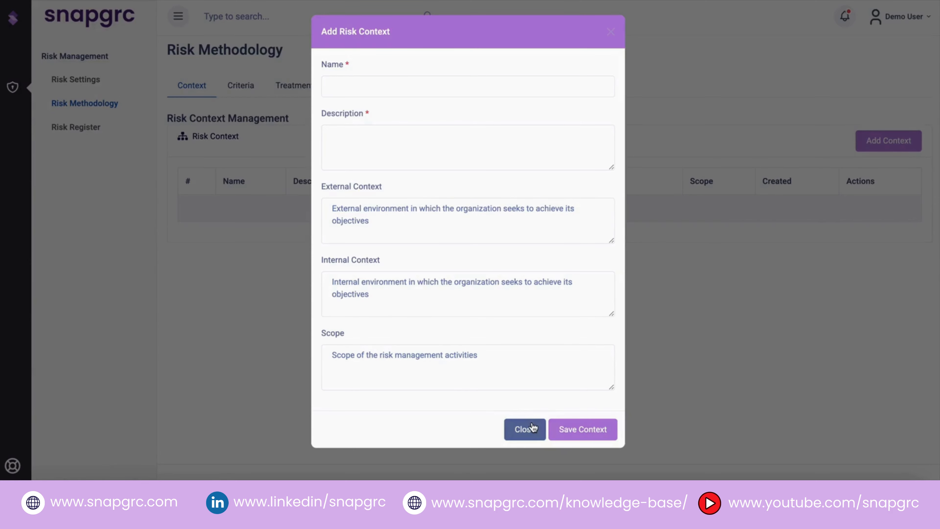
{"action": "left_click", "coordinate": [525, 428]}
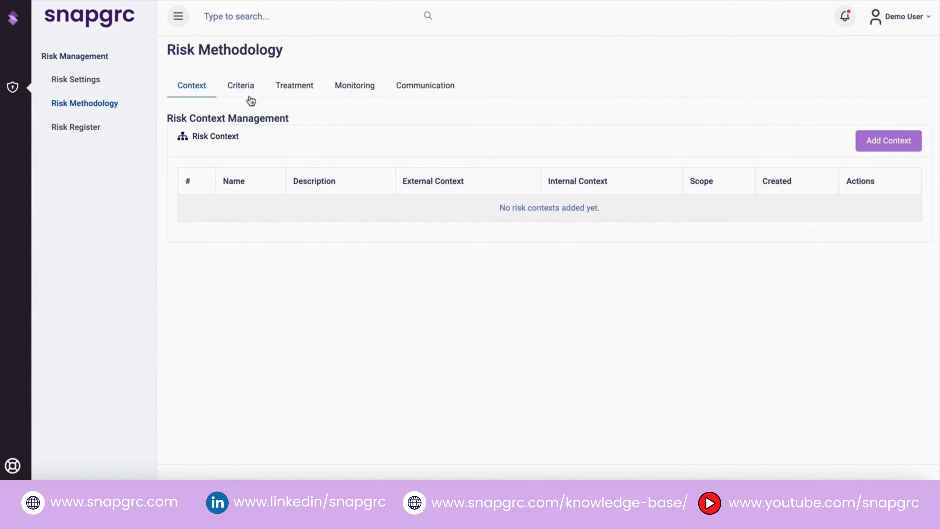
{"action": "left_click", "coordinate": [241, 86]}
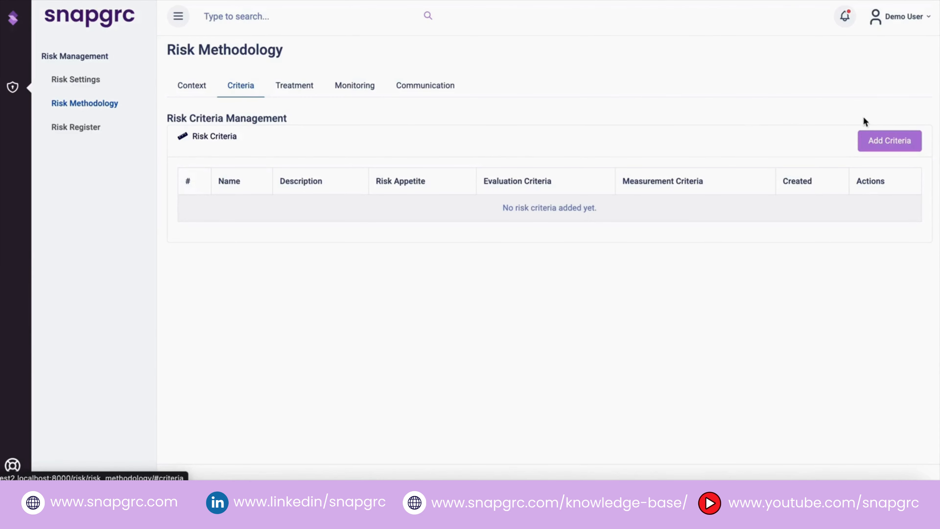
{"action": "left_click", "coordinate": [872, 140]}
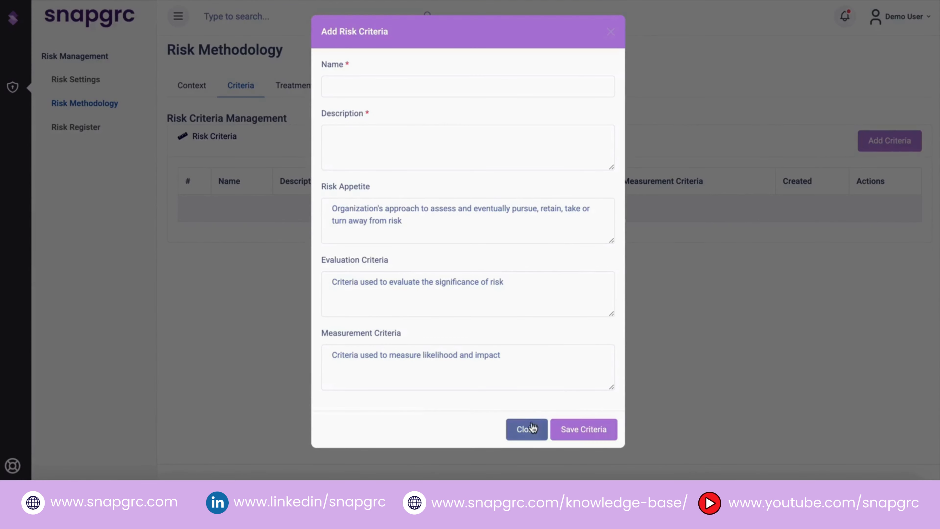
{"action": "left_click", "coordinate": [527, 430]}
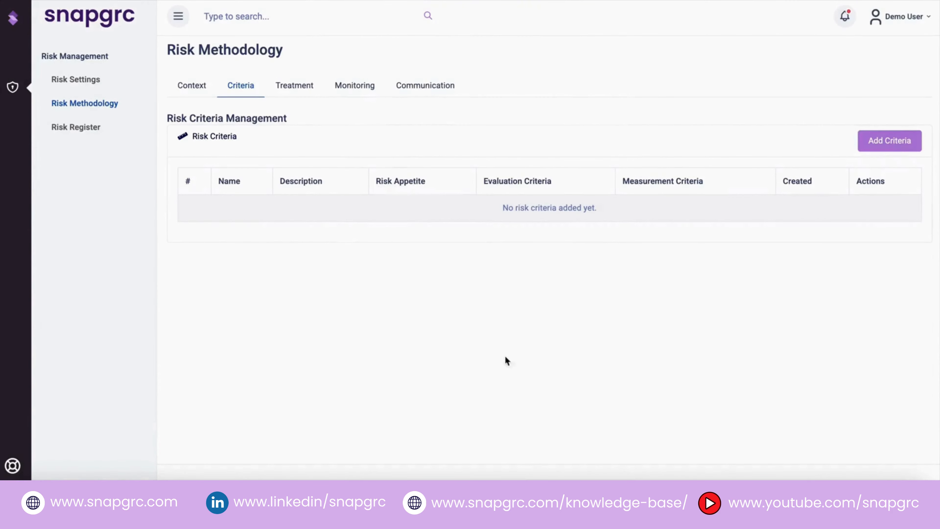
Step: Examine the entry forms for risk treatment and risk monitoring, closing each without saving
{"action": "left_click", "coordinate": [307, 88]}
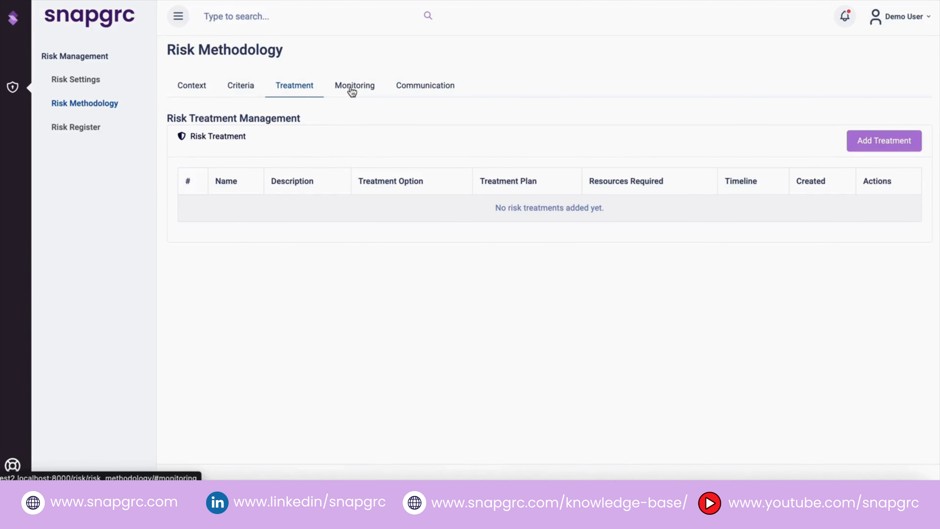
{"action": "left_click", "coordinate": [854, 141]}
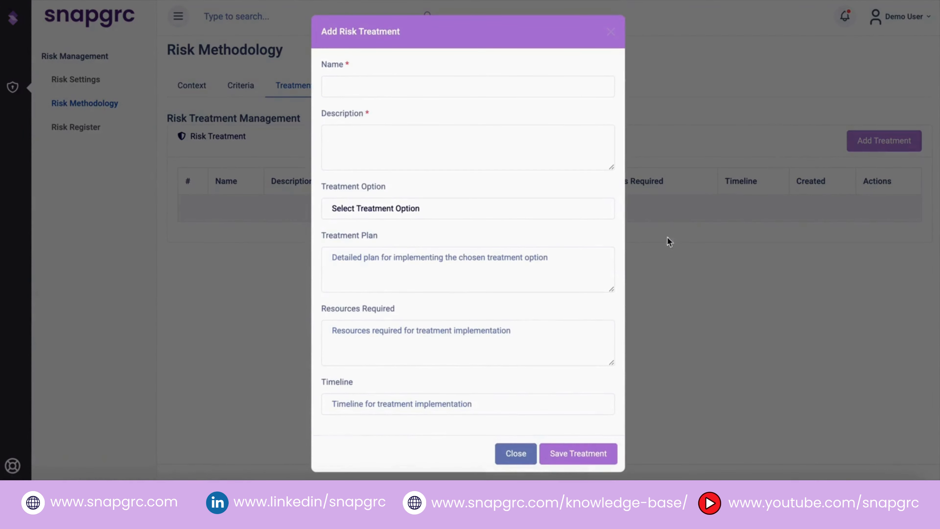
{"action": "left_click", "coordinate": [516, 453]}
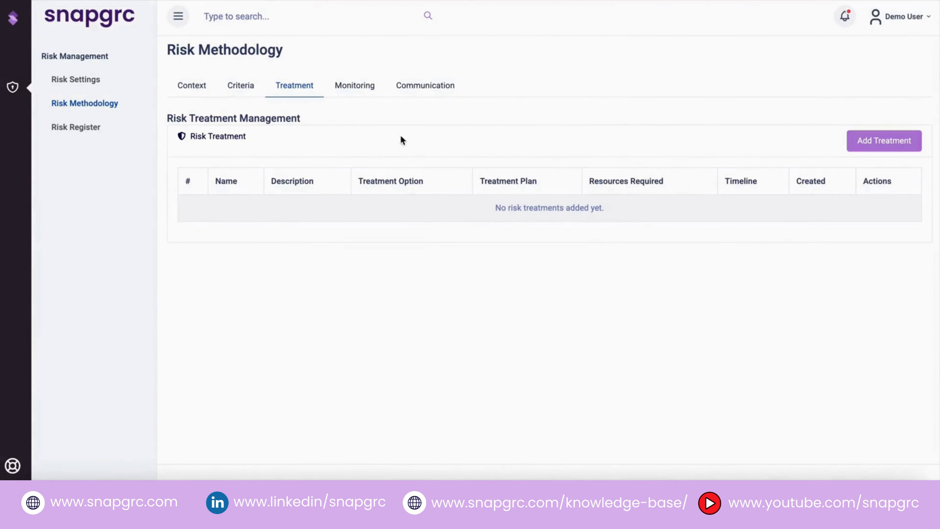
{"action": "left_click", "coordinate": [362, 88]}
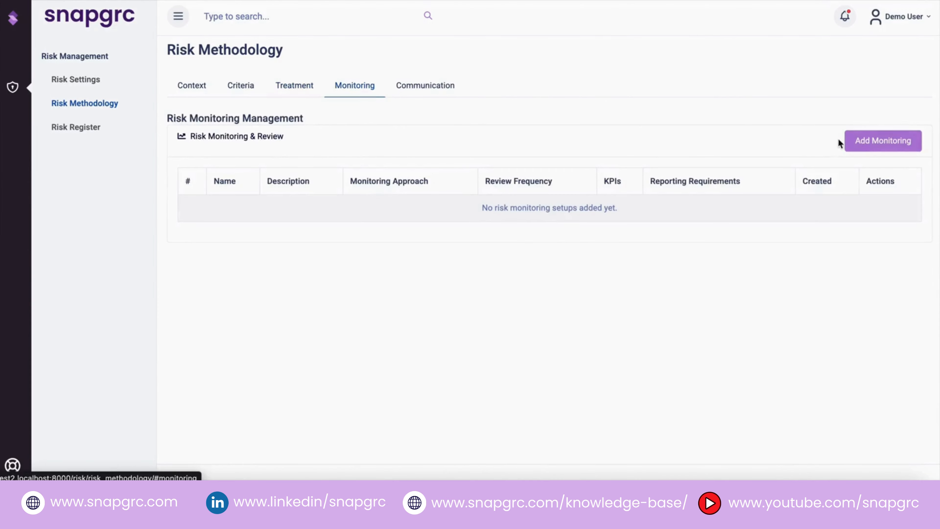
{"action": "left_click", "coordinate": [869, 143]}
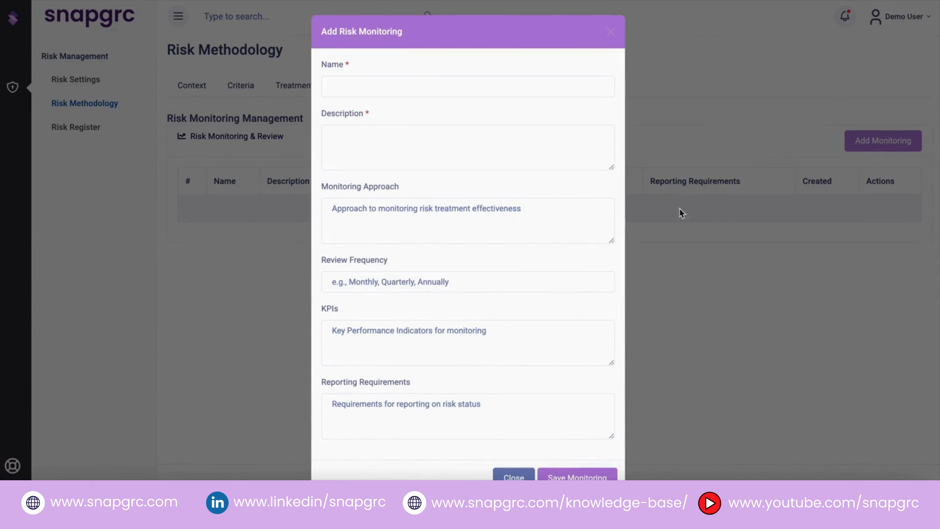
{"action": "left_click", "coordinate": [517, 476]}
Step: Examine all fields of the risk communication entry form and close it without saving
{"action": "left_click", "coordinate": [453, 88]}
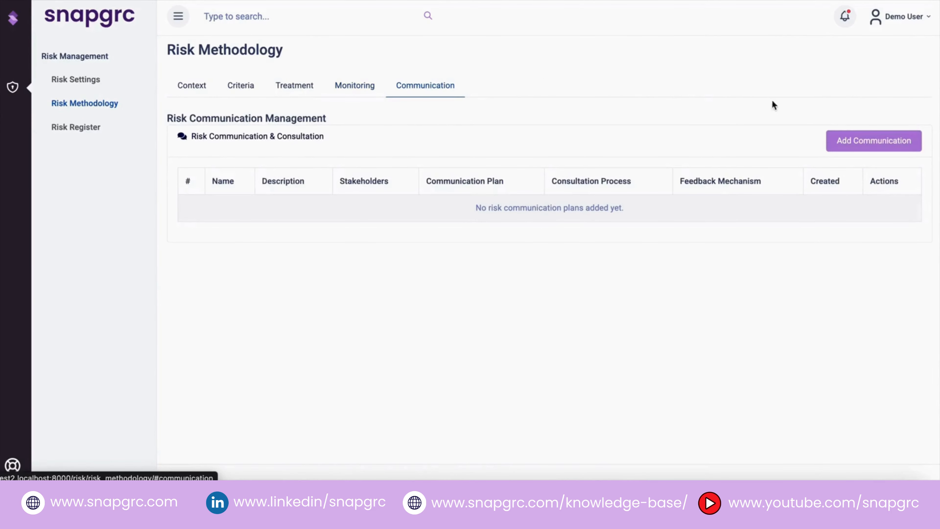
{"action": "left_click", "coordinate": [850, 140]}
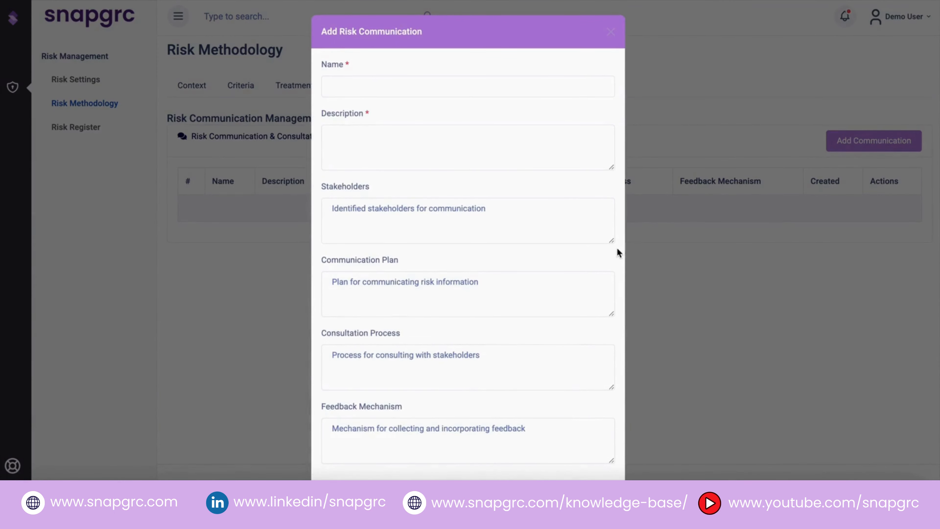
{"action": "scroll", "coordinate": [617, 249], "scroll_direction": "down", "scroll_amount": 2}
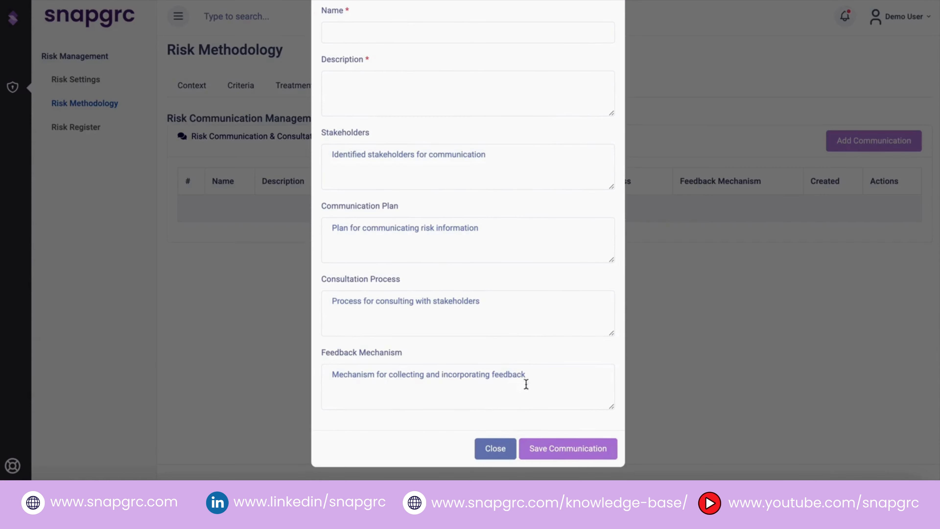
{"action": "left_click", "coordinate": [497, 447]}
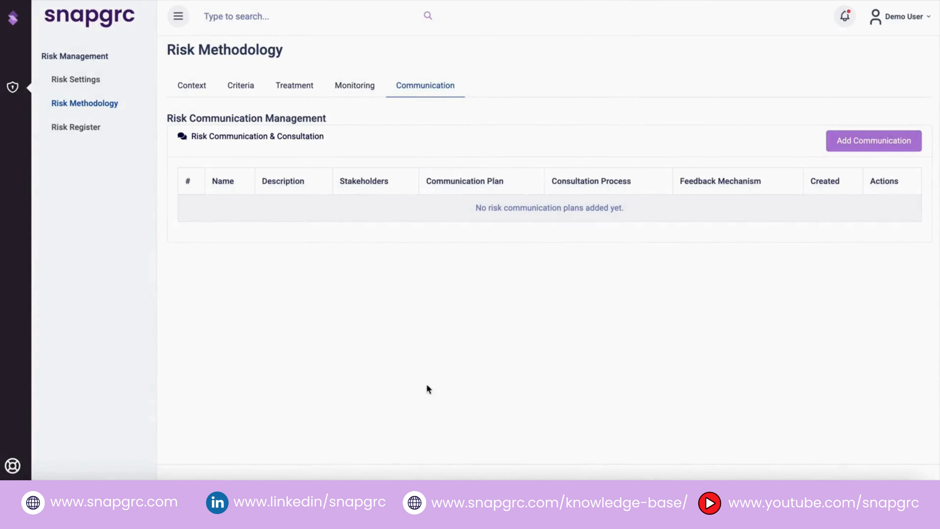
Step: Start a new Risk Register entry described as "there is a risk that we will be hacked due to anti-virus not being installed on servers."
{"action": "left_click", "coordinate": [91, 134]}
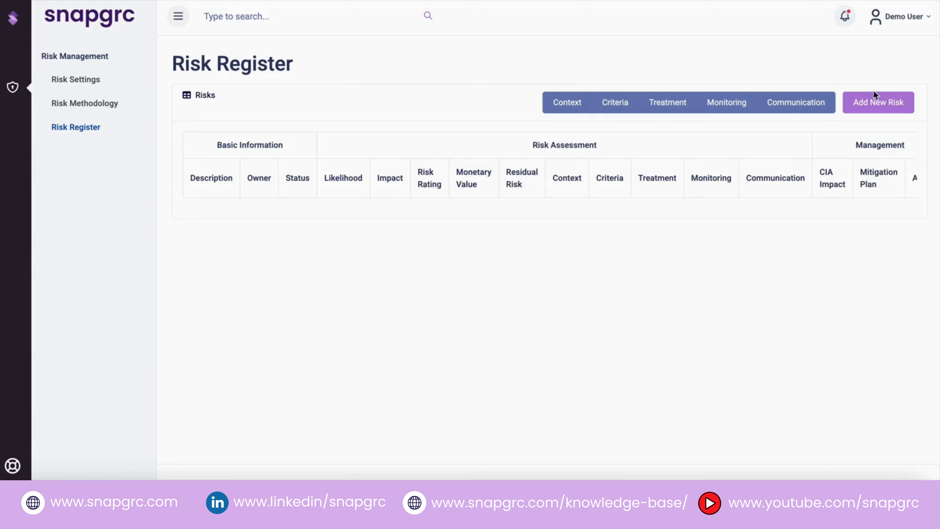
{"action": "left_click", "coordinate": [876, 101]}
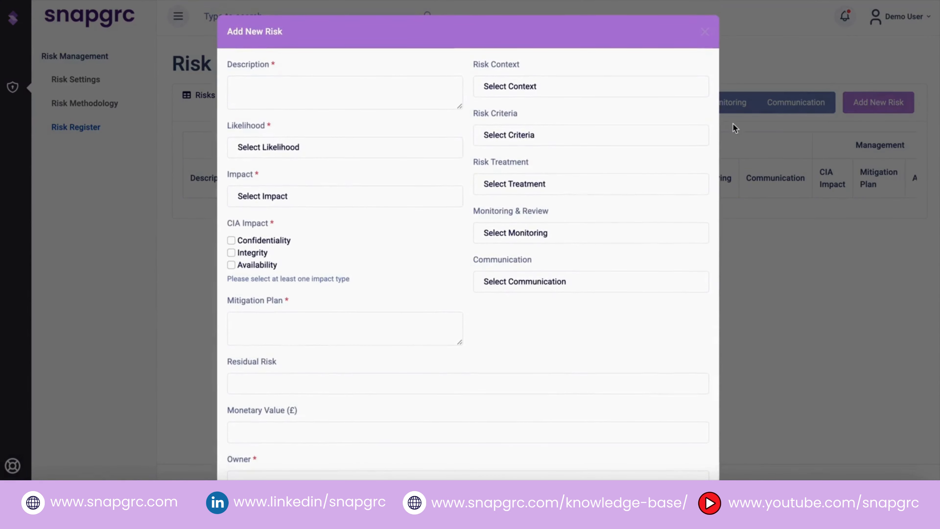
{"action": "left_click", "coordinate": [345, 89]}
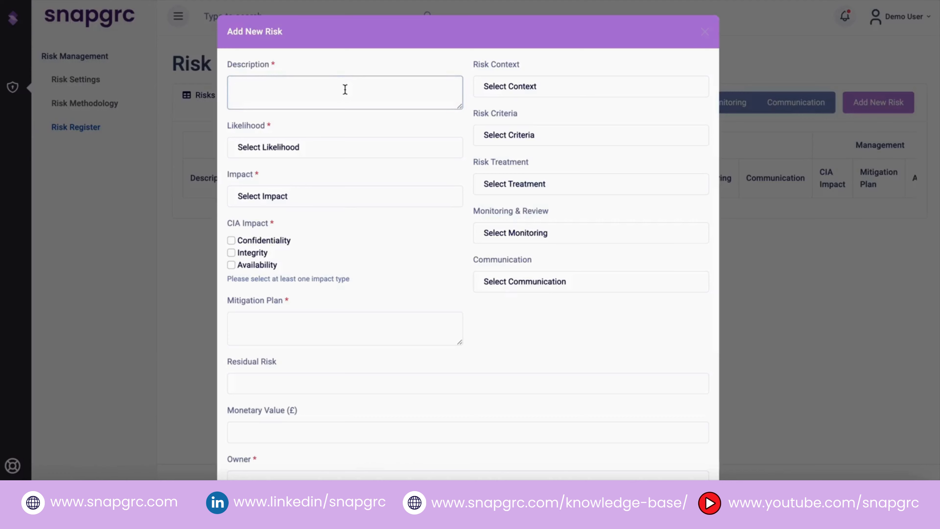
{"action": "type", "text": "there is"}
{"action": "type", "text": "a risk that we will"}
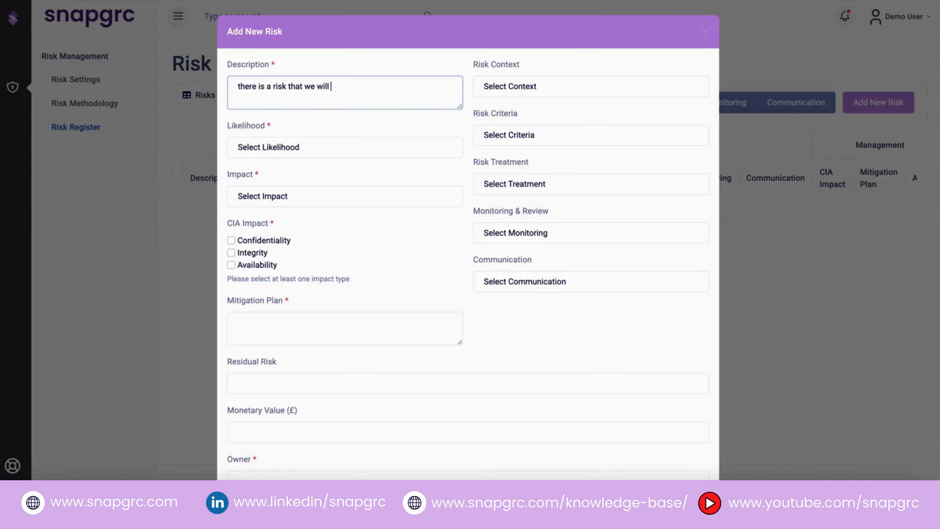
{"action": "type", "text": " be hacked due to anti-viru"}
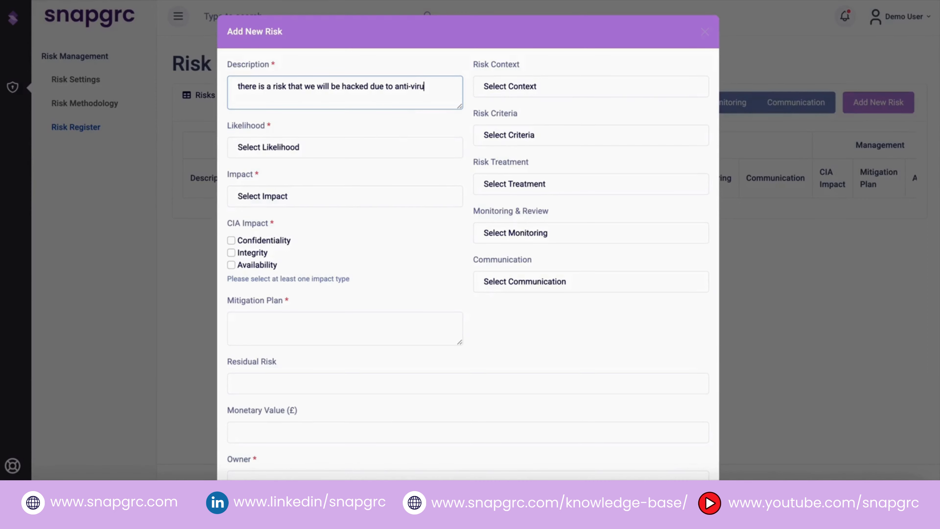
{"action": "type", "text": "s not being n"}
{"action": "key", "text": "BackSpace"}
{"action": "type", "text": "installed on se"}
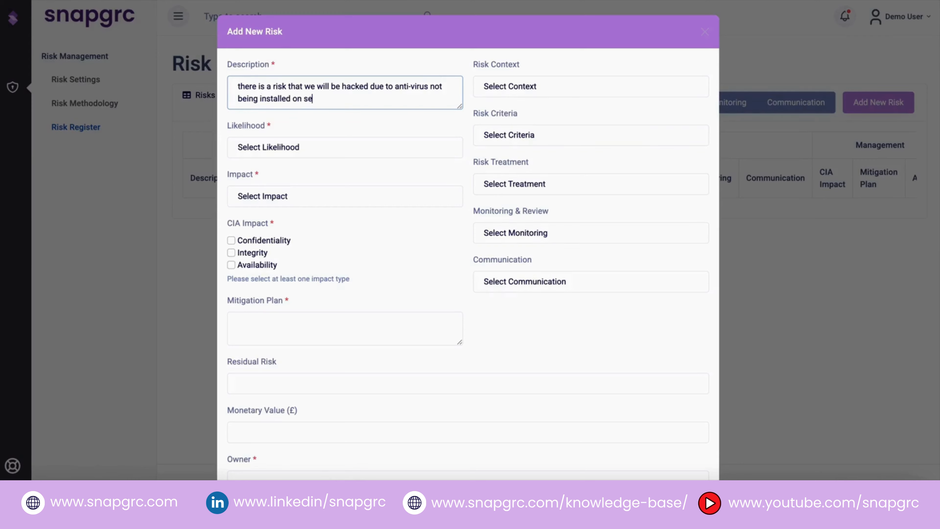
{"action": "type", "text": "rvers."}
Step: Set the new risk's likelihood to 4 - High and its impact to 5 - Very High
{"action": "left_click", "coordinate": [341, 155]}
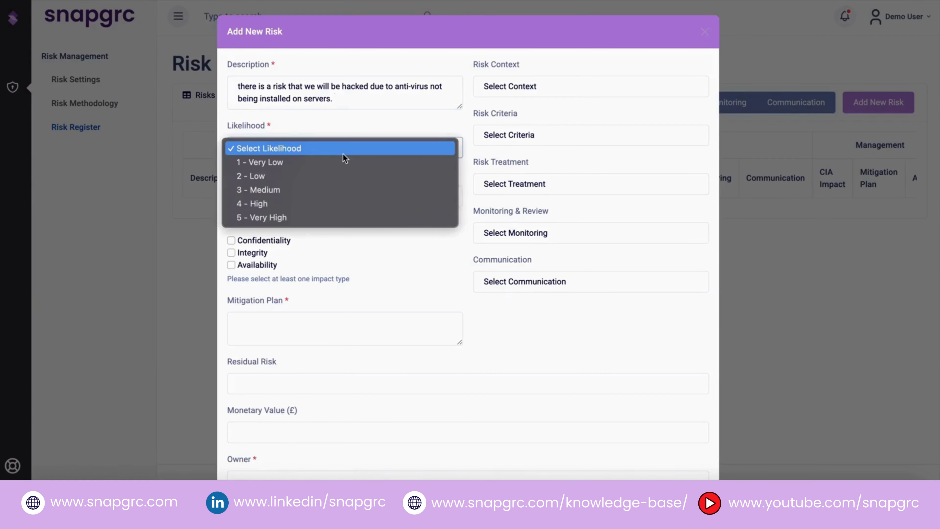
{"action": "left_click", "coordinate": [341, 203]}
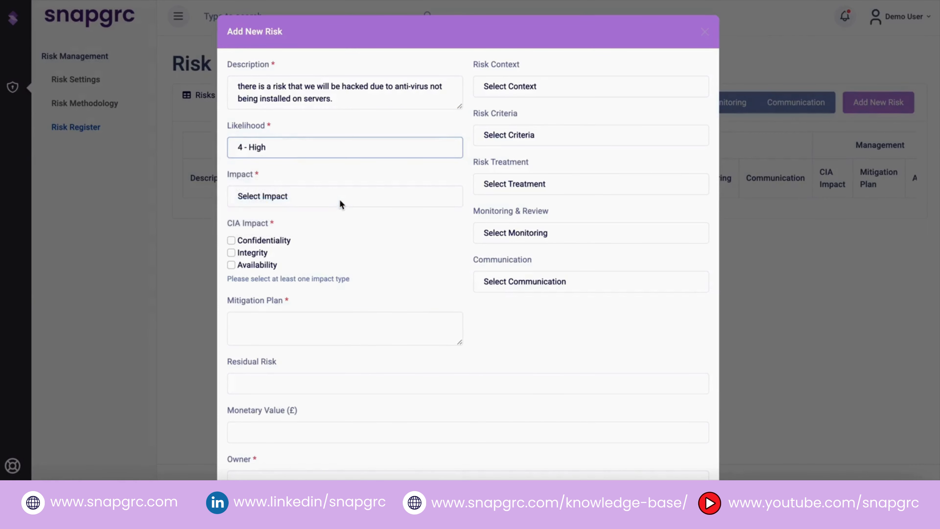
{"action": "left_click", "coordinate": [342, 200]}
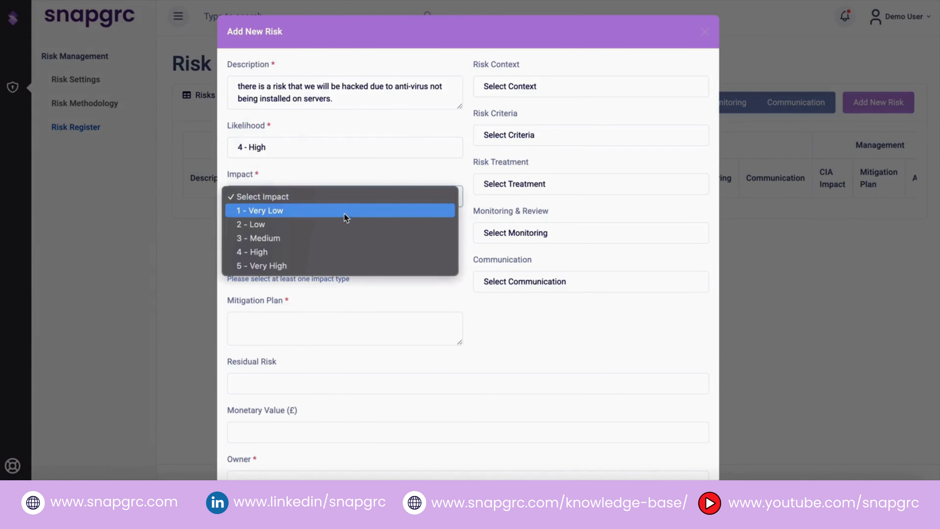
{"action": "left_click", "coordinate": [349, 263]}
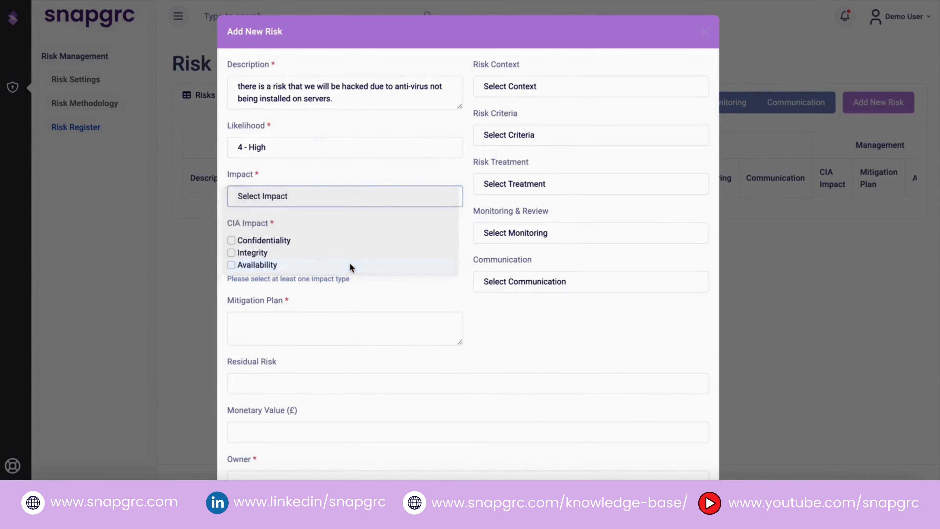
Step: Mark the risk's CIA impact as Confidentiality, Integrity and Availability
{"action": "scroll", "coordinate": [355, 248], "scroll_direction": "down", "scroll_amount": 2}
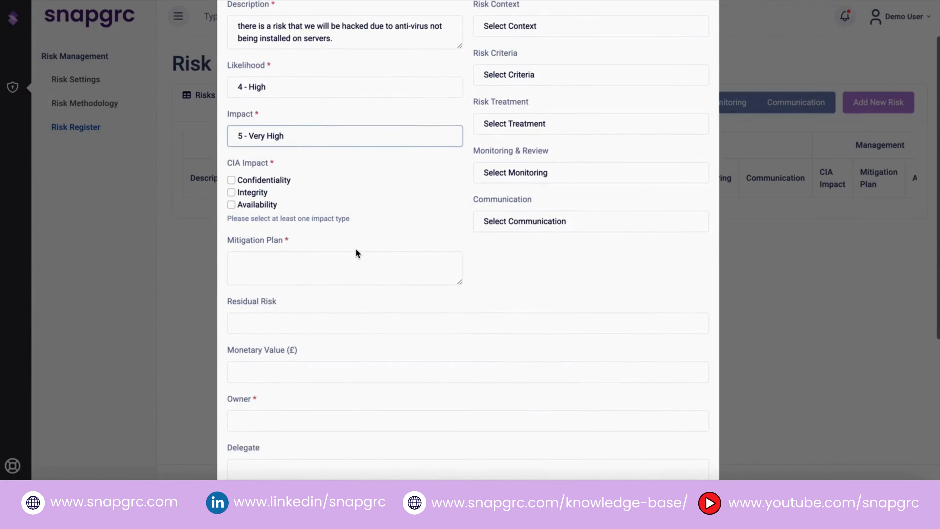
{"action": "left_click", "coordinate": [254, 194]}
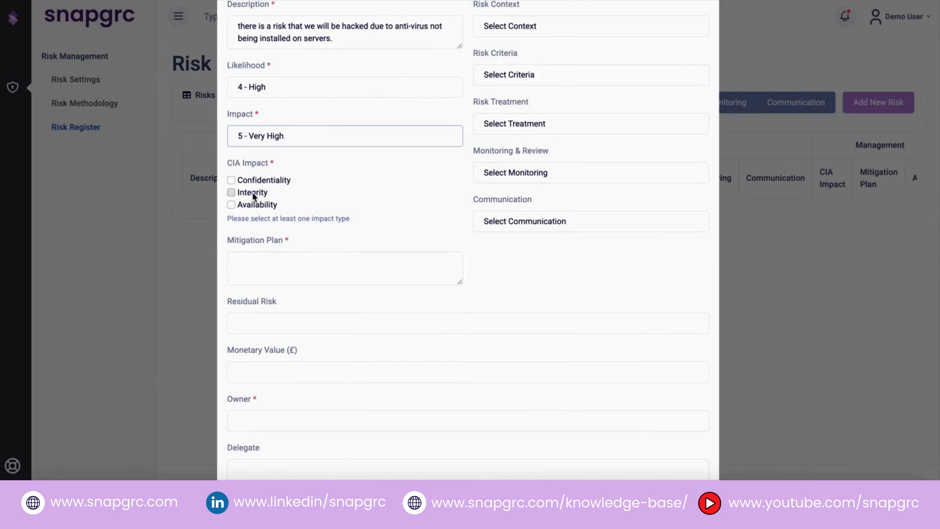
{"action": "left_click", "coordinate": [260, 206]}
{"action": "left_click", "coordinate": [263, 181]}
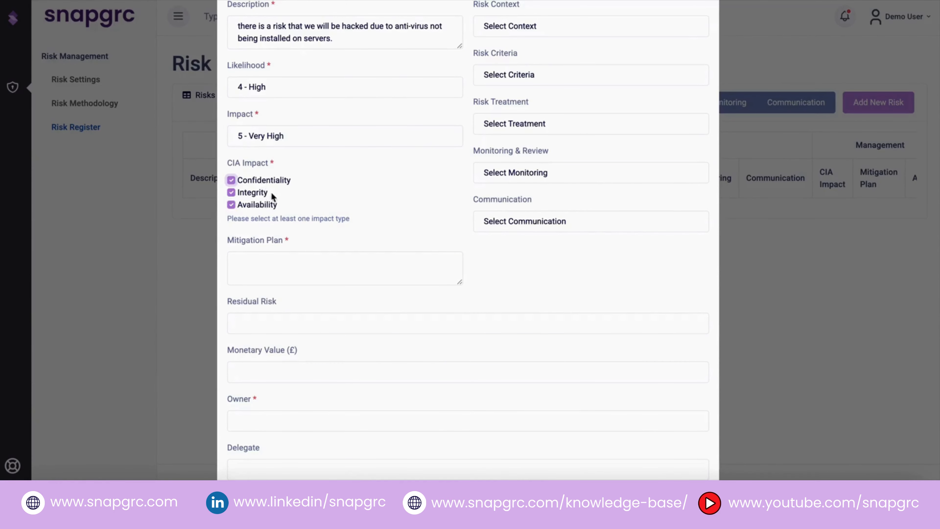
Step: Enter "isolate devices into a VLAN" as the new risk's mitigation plan
{"action": "scroll", "coordinate": [275, 201], "scroll_direction": "down", "scroll_amount": 1}
{"action": "scroll", "coordinate": [276, 202], "scroll_direction": "down", "scroll_amount": 3}
{"action": "left_click", "coordinate": [282, 188]}
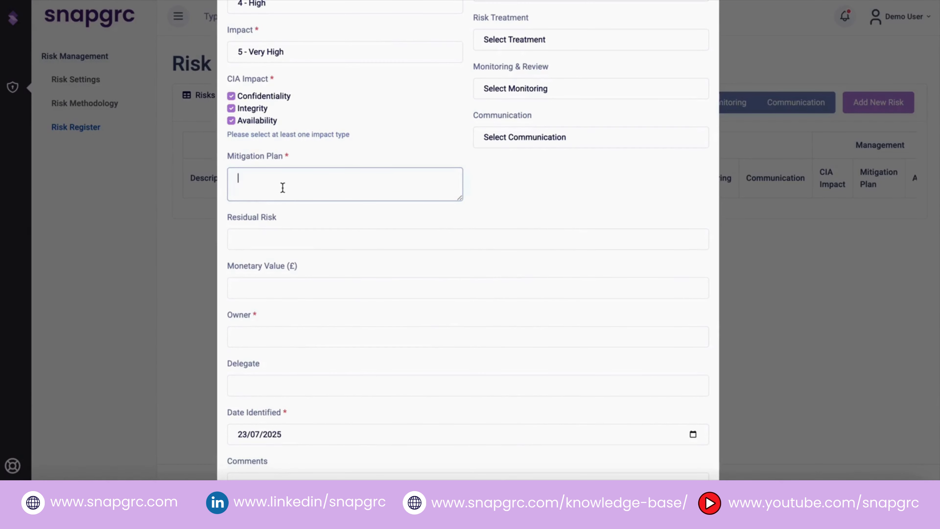
{"action": "type", "text": "isolate devices into a "}
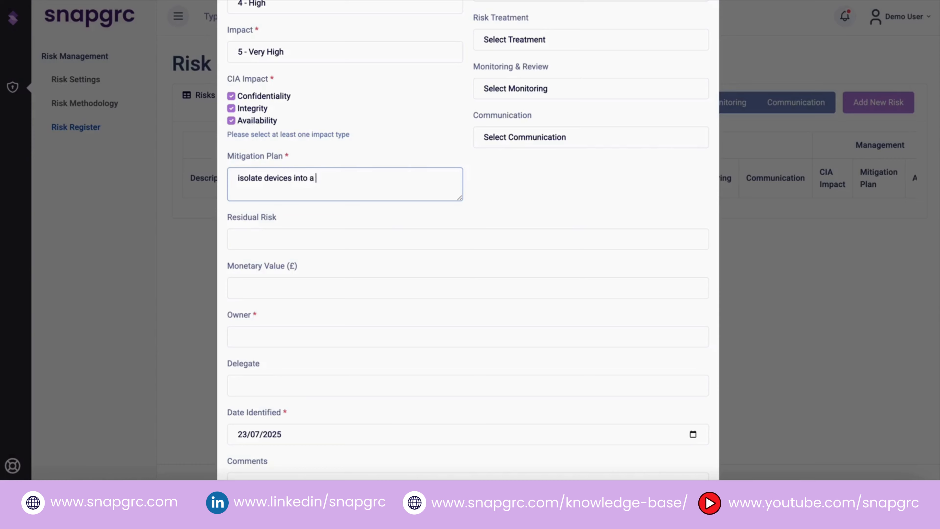
{"action": "type", "text": "VLAN"}
Step: Set the new risk's residual risk to 10 and its monetary value to £100000
{"action": "left_click", "coordinate": [304, 240]}
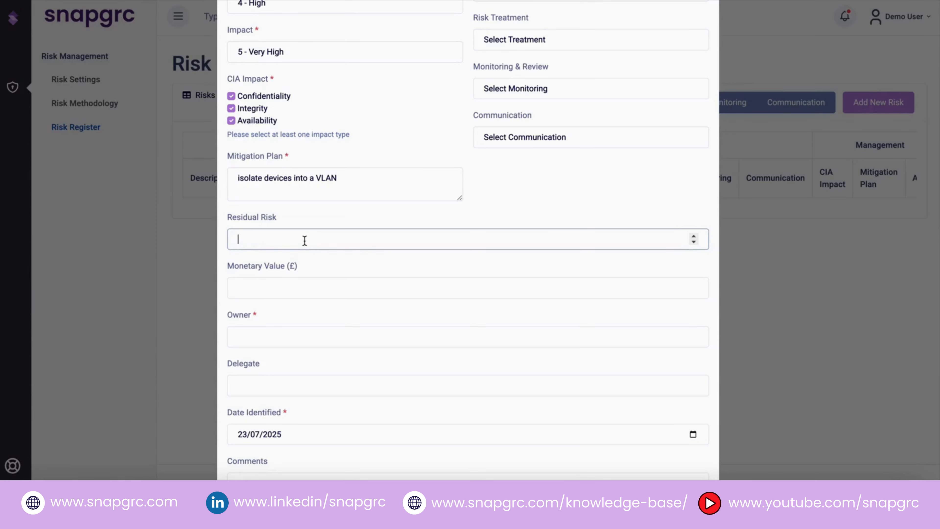
{"action": "type", "text": "10"}
{"action": "left_click", "coordinate": [334, 287]}
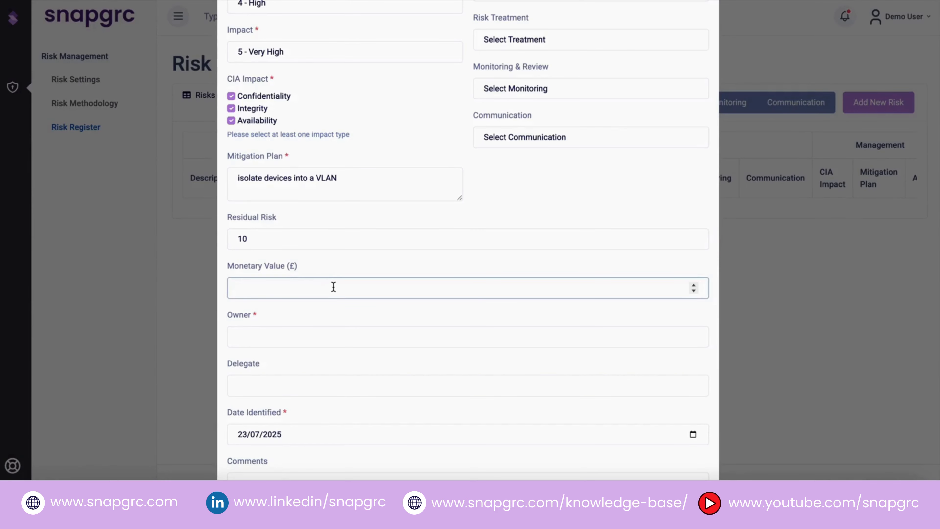
{"action": "type", "text": "100000"}
Step: Fill in the names of the new risk's owner and delegate from the previously used entries
{"action": "left_click", "coordinate": [340, 335]}
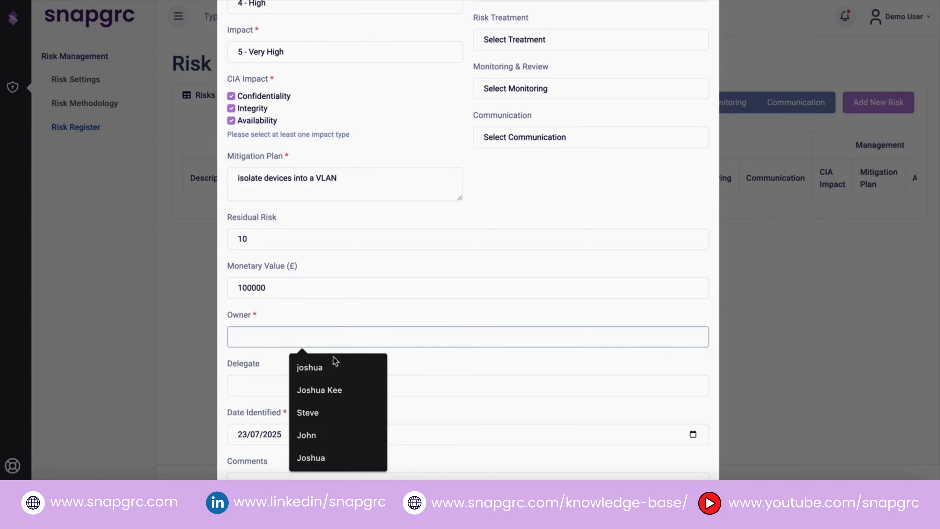
{"action": "left_click", "coordinate": [335, 367]}
{"action": "scroll", "coordinate": [334, 367], "scroll_direction": "down", "scroll_amount": 3}
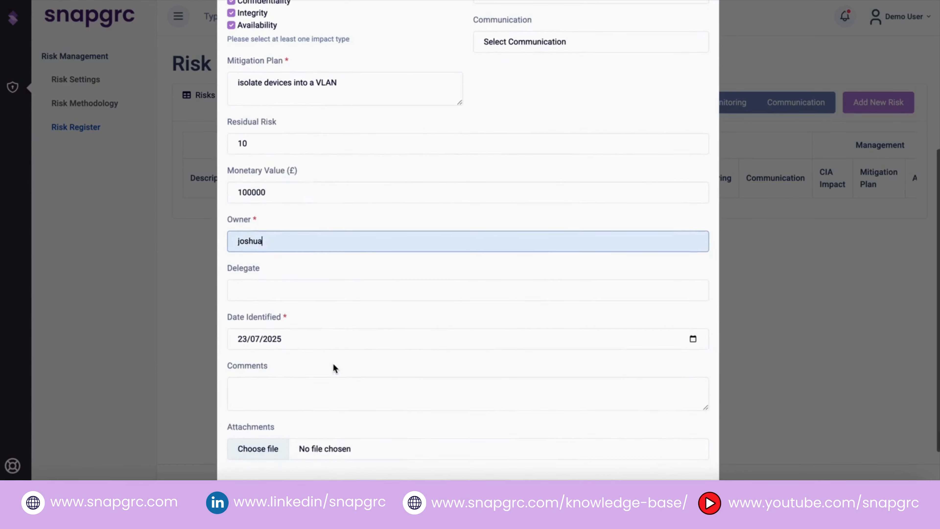
{"action": "left_click", "coordinate": [327, 286]}
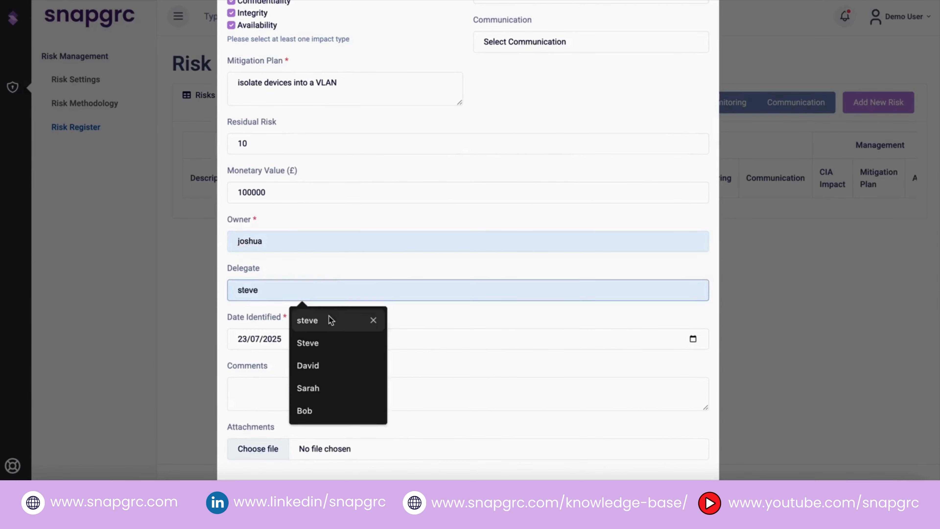
{"action": "left_click", "coordinate": [329, 326]}
Step: Set the risk's identified date to 12/06/2025 and save the new risk
{"action": "scroll", "coordinate": [329, 329], "scroll_direction": "down", "scroll_amount": 2}
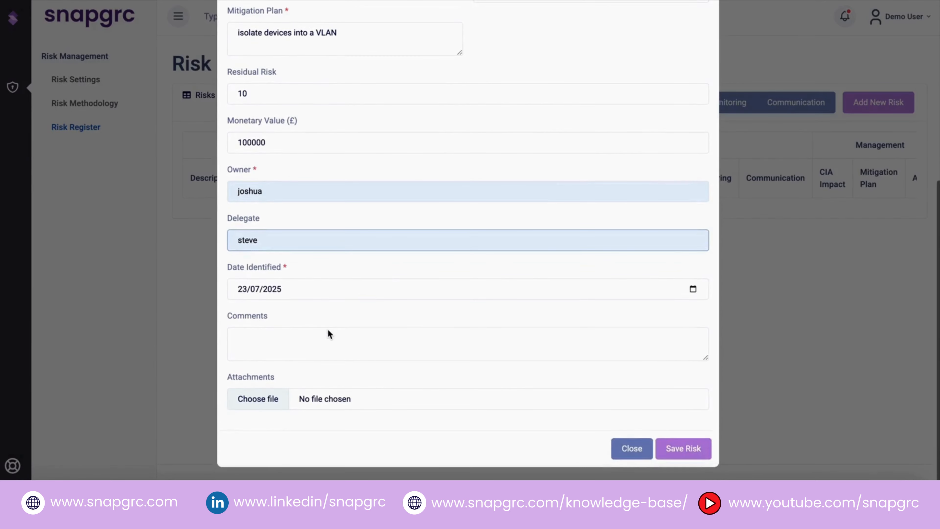
{"action": "left_click", "coordinate": [683, 289]}
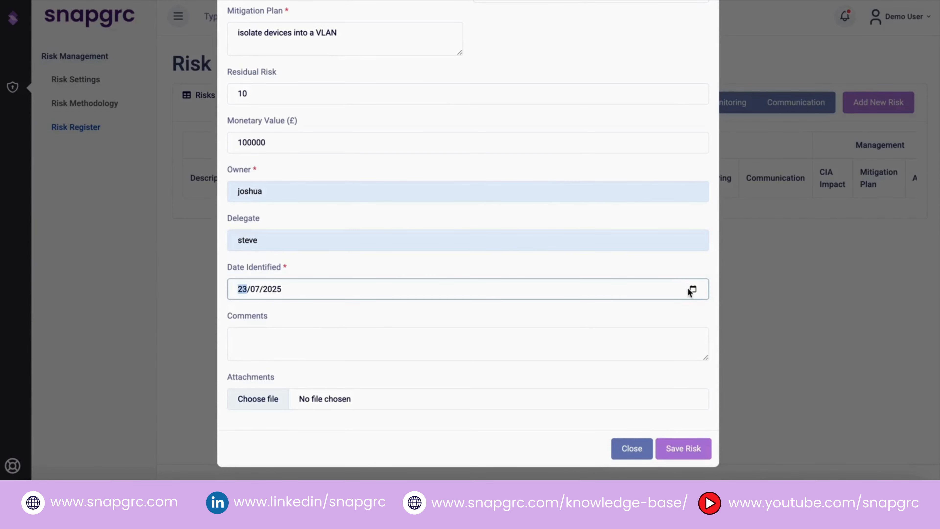
{"action": "left_click", "coordinate": [691, 289]}
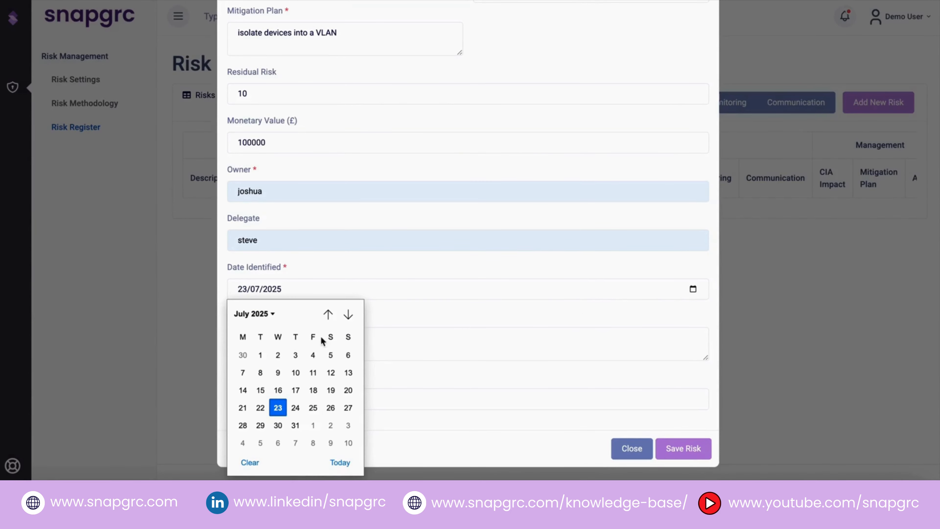
{"action": "left_click", "coordinate": [328, 314]}
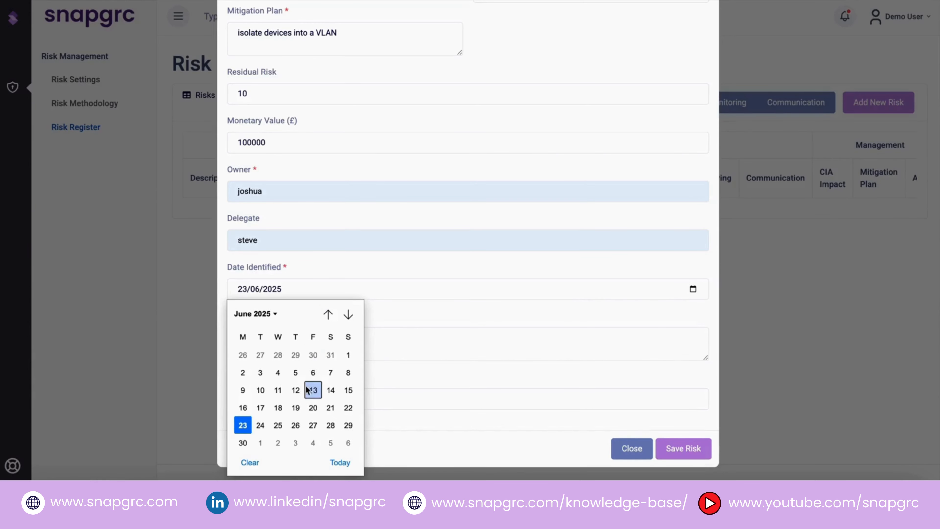
{"action": "left_click", "coordinate": [297, 391]}
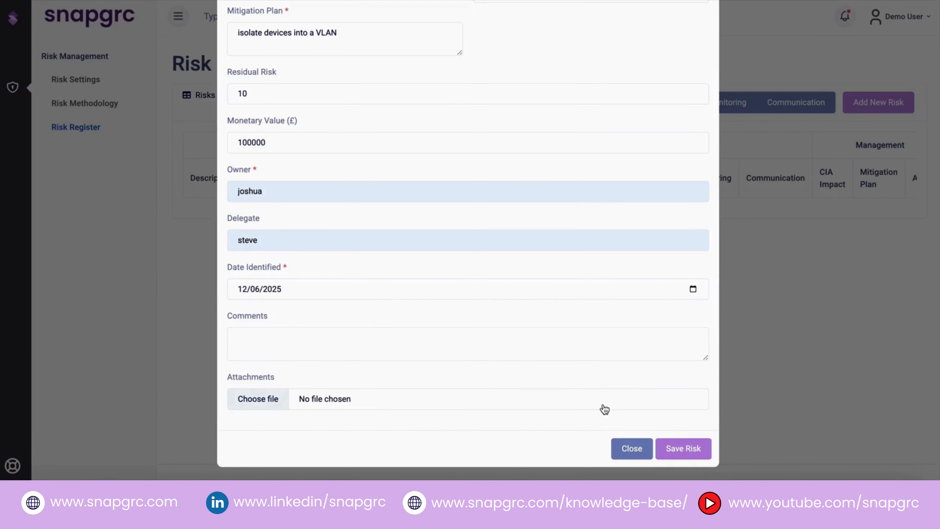
{"action": "left_click", "coordinate": [691, 448]}
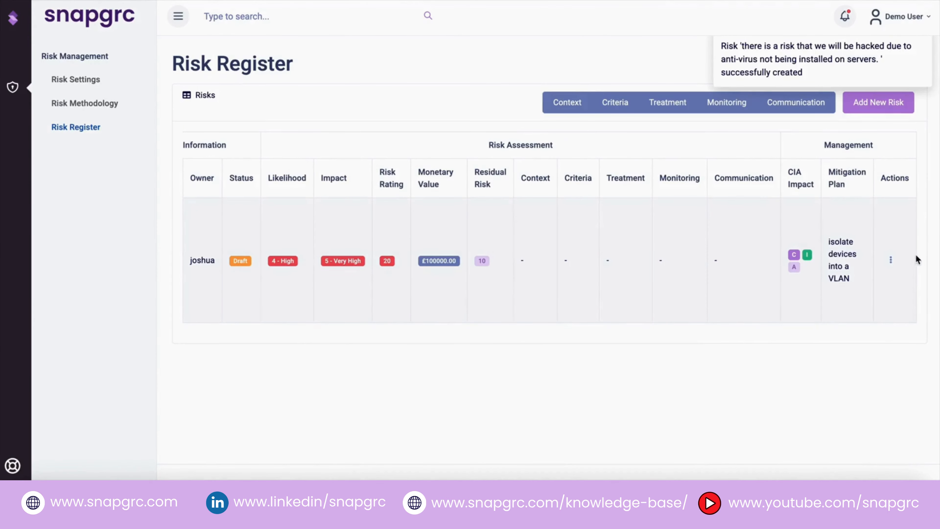
Step: Review the draft server anti-virus risk in the register and accept it
{"action": "left_click", "coordinate": [896, 261]}
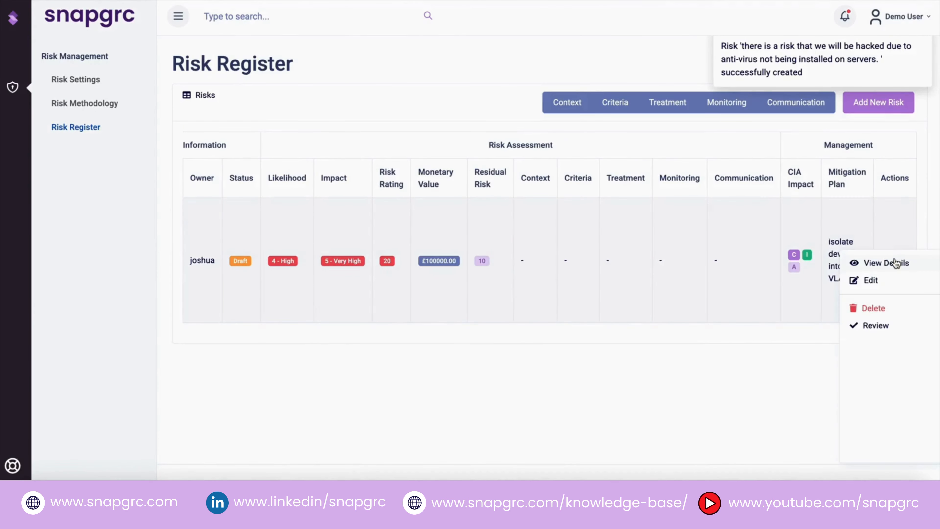
{"action": "left_click", "coordinate": [885, 326]}
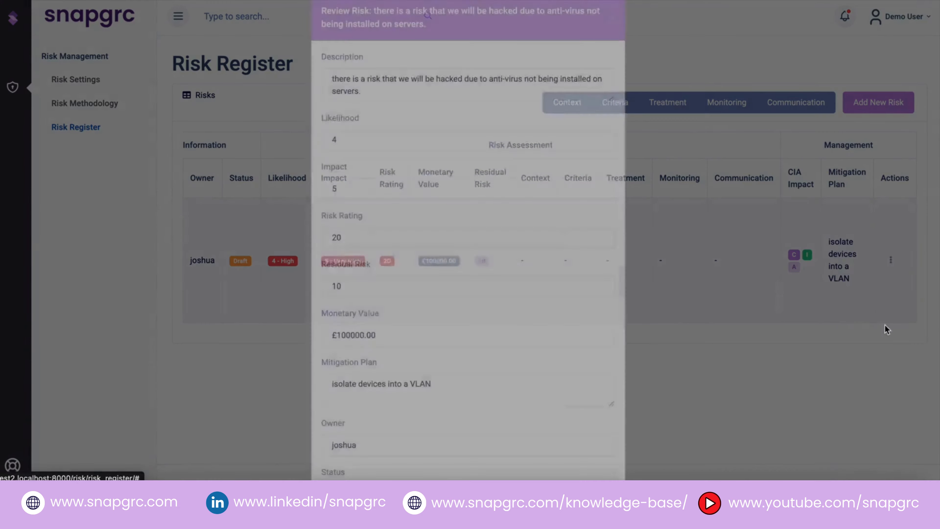
{"action": "scroll", "coordinate": [481, 250], "scroll_direction": "down", "scroll_amount": 3}
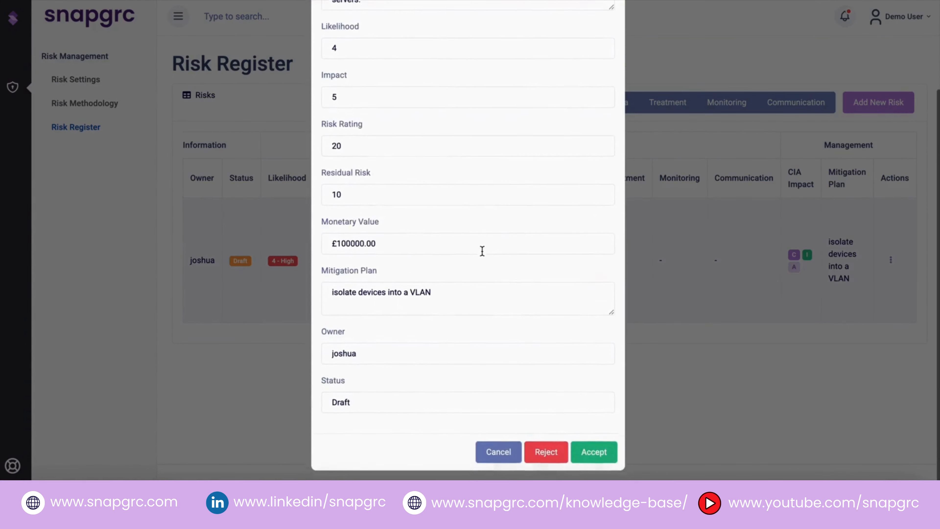
{"action": "left_click", "coordinate": [580, 450]}
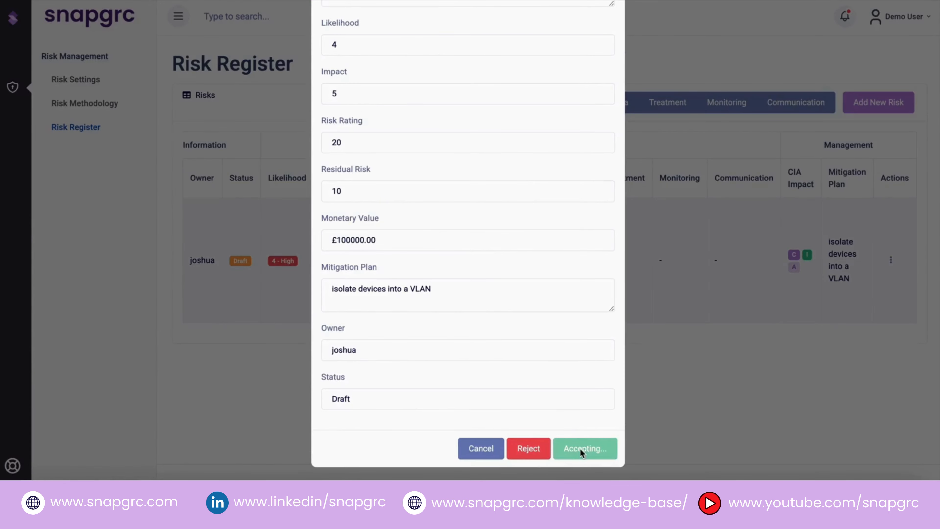